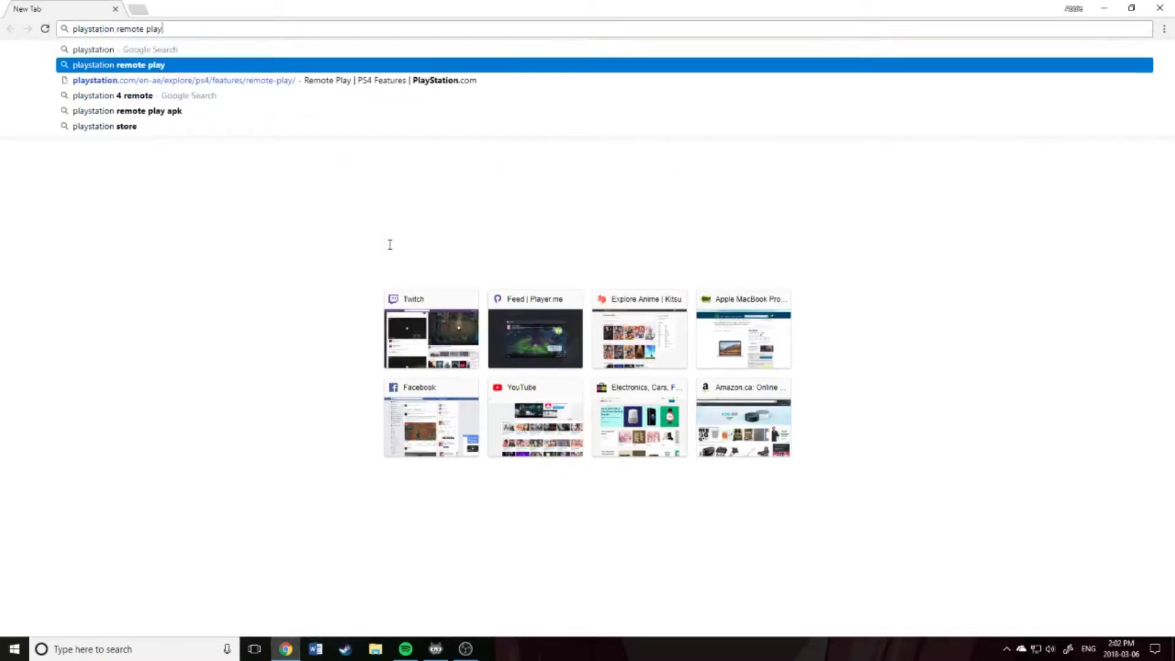
Search the web for playstation remote play and open the PS4 Remote Play download page from the official setup instructions
key("Return")
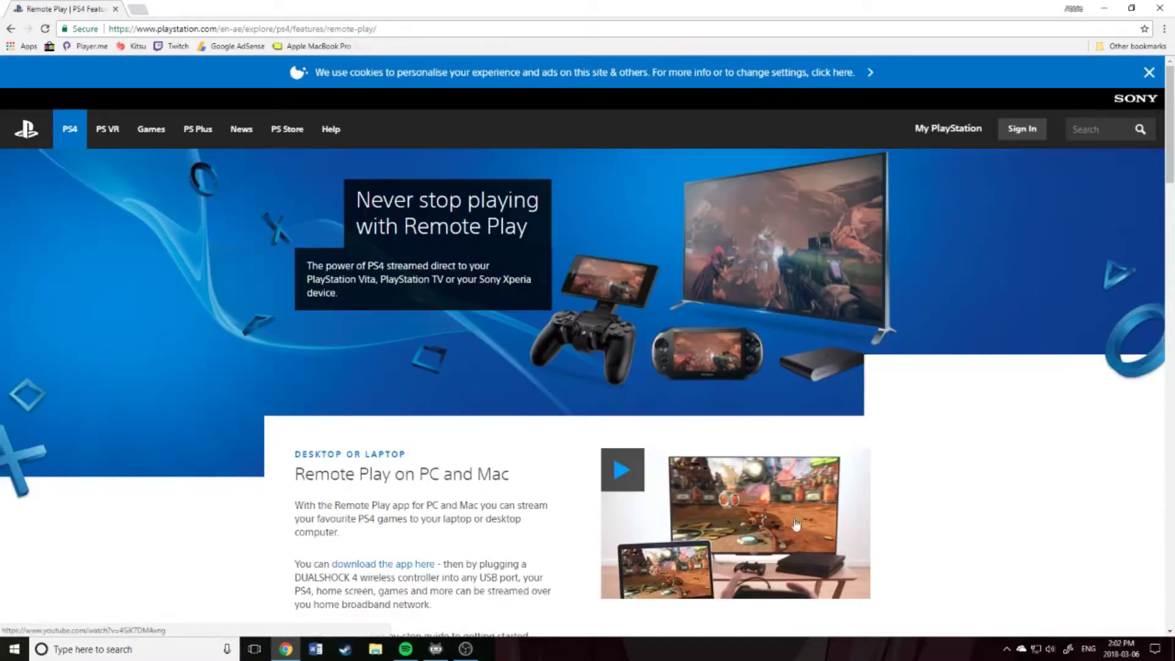
scroll(210, 304, "down", 3)
scroll(357, 298, "down", 4)
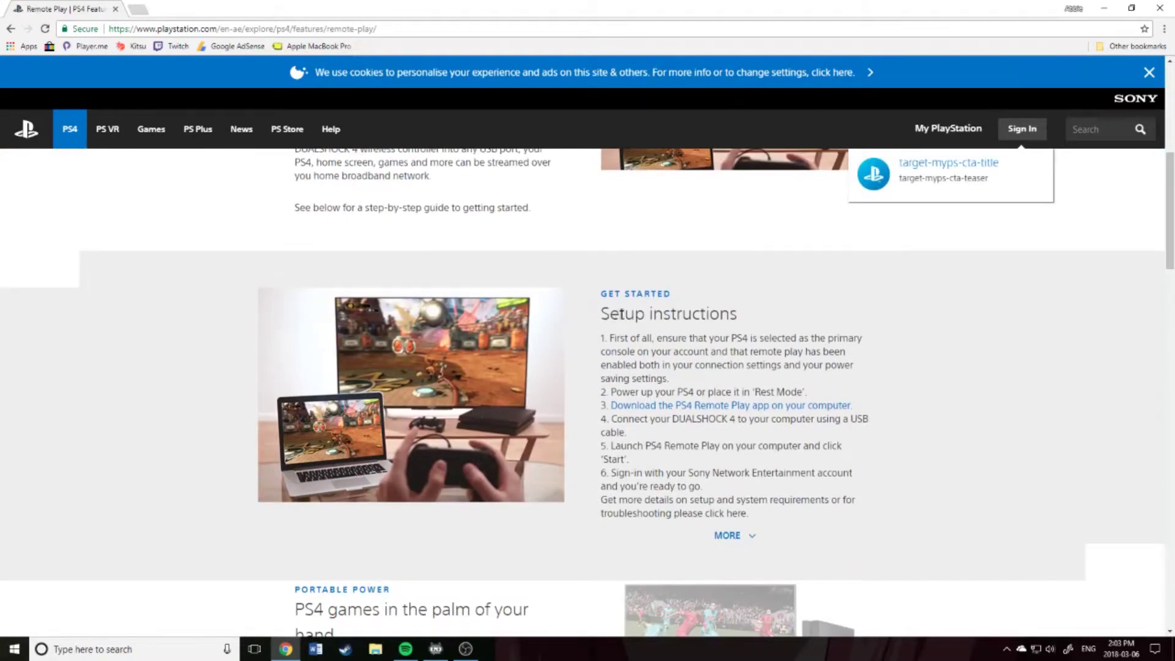
left_click_drag(619, 313, 783, 334)
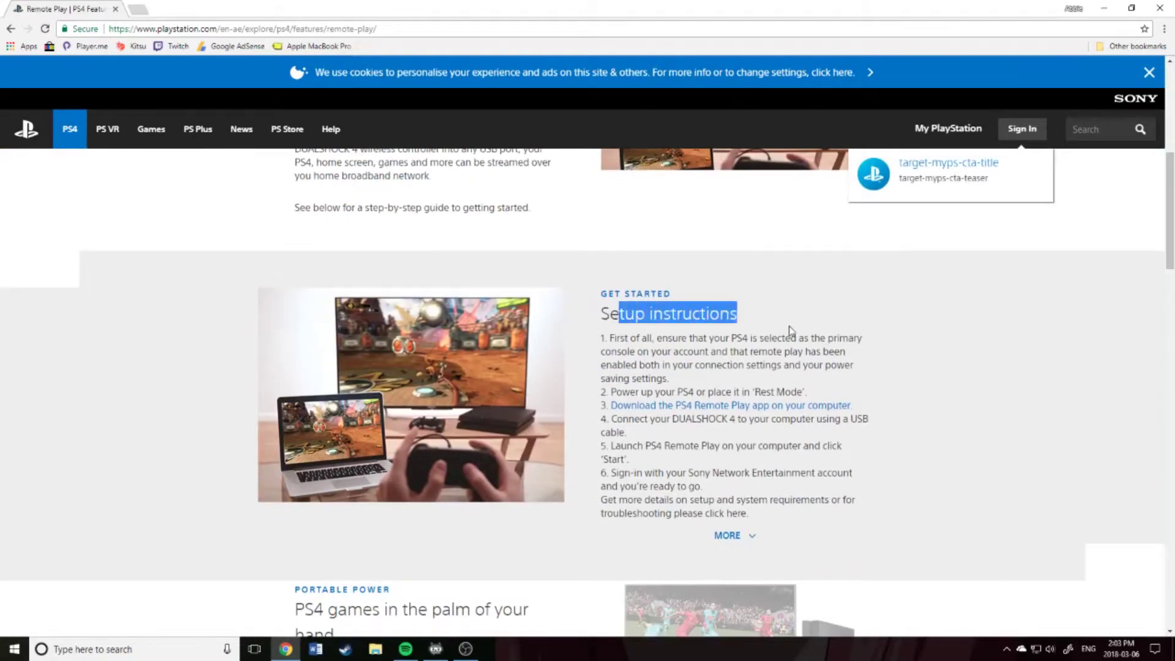
left_click(689, 406)
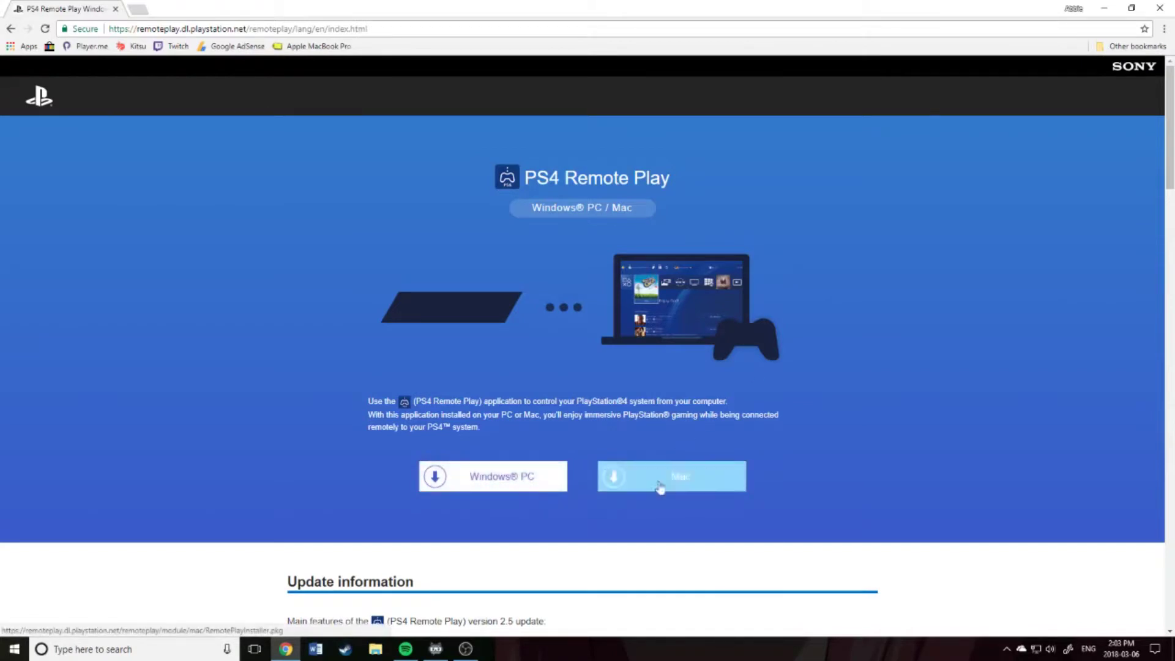
Download the Windows PC version of PS4 Remote Play and save it as RemotePlayInstaller on the Hybrid (D:) drive
scroll(613, 478, "down", 1)
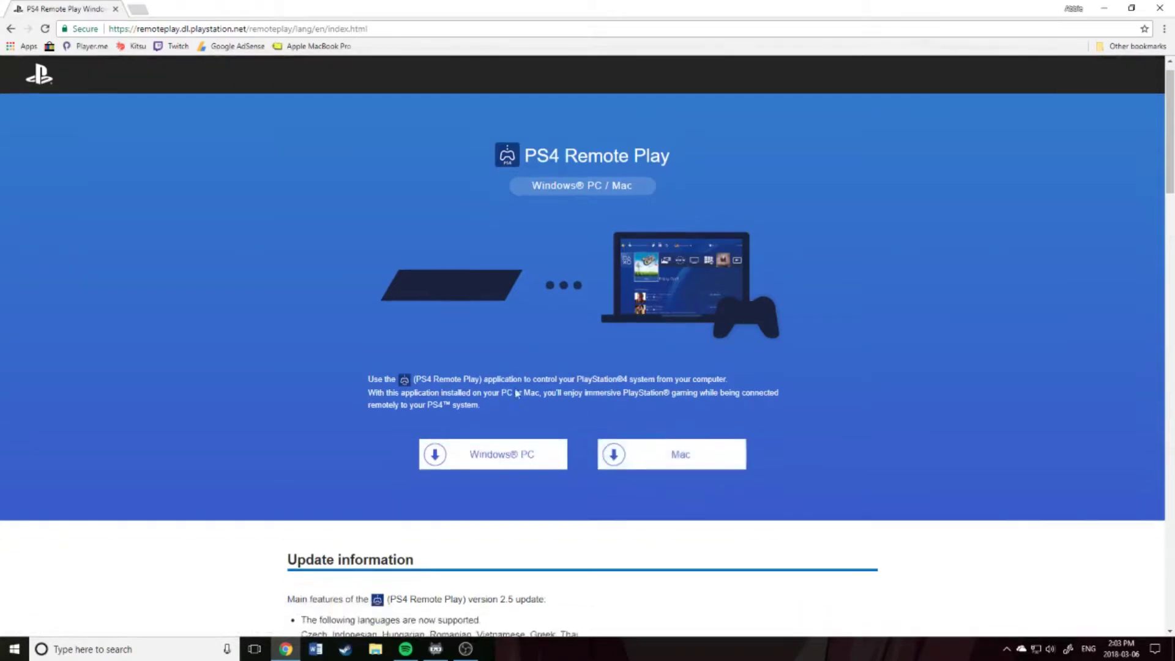
left_click(473, 423)
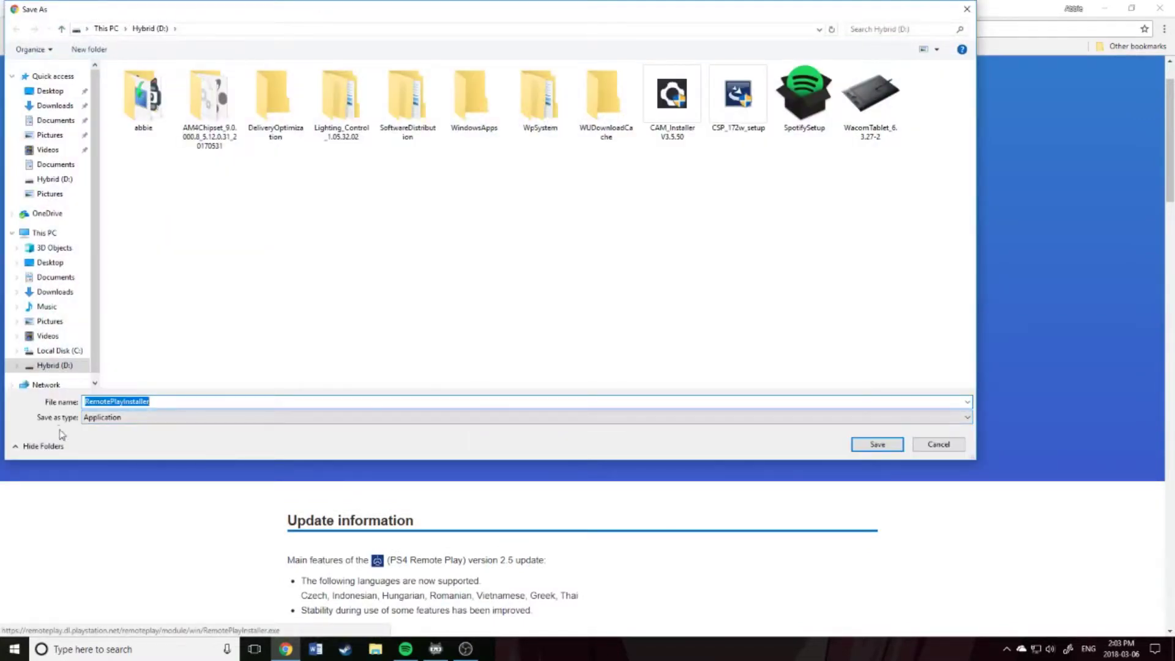
left_click(864, 442)
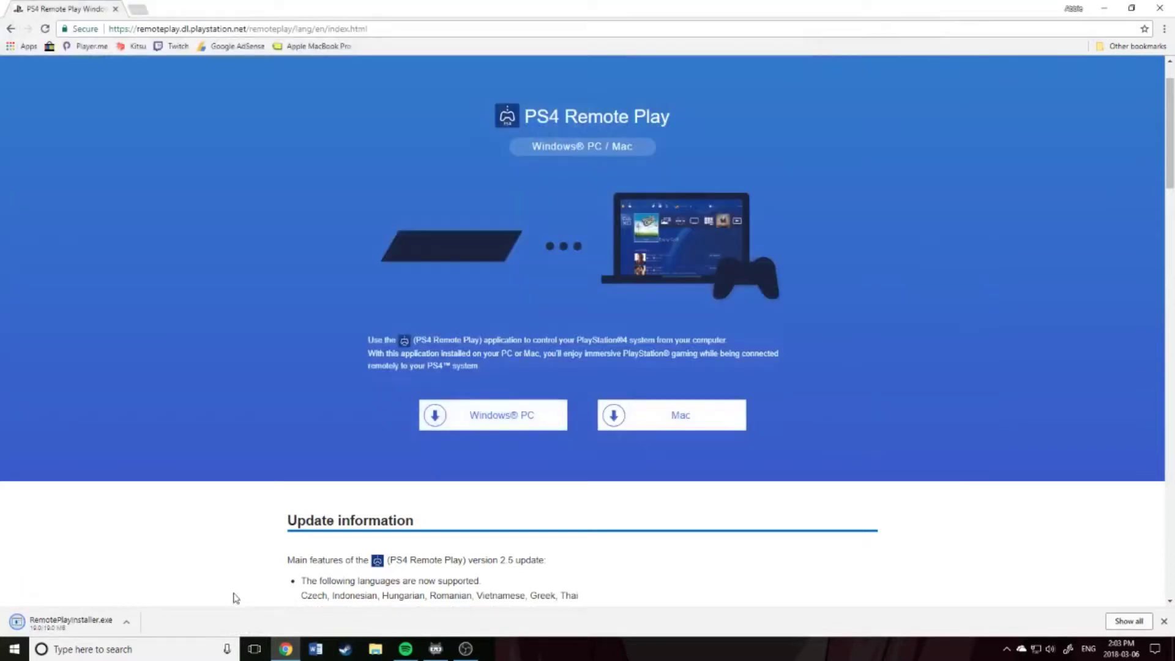
Run the downloaded installer, accept the license agreement and install PS4 Remote Play in the default folder
left_click(86, 631)
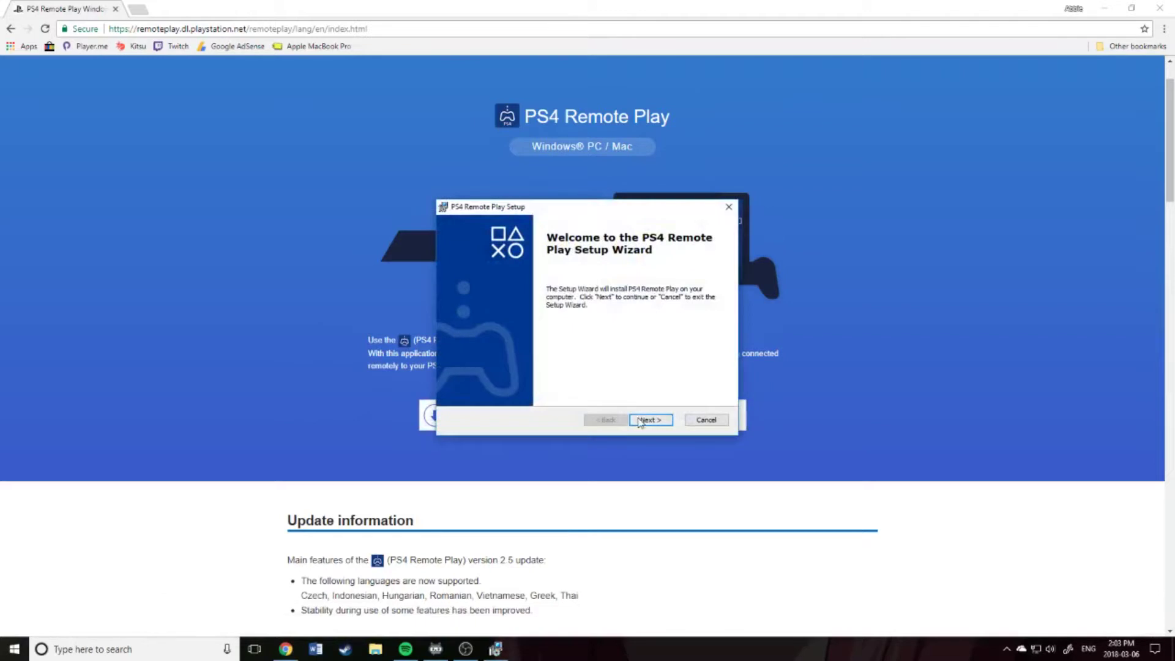
left_click(640, 422)
left_click(460, 373)
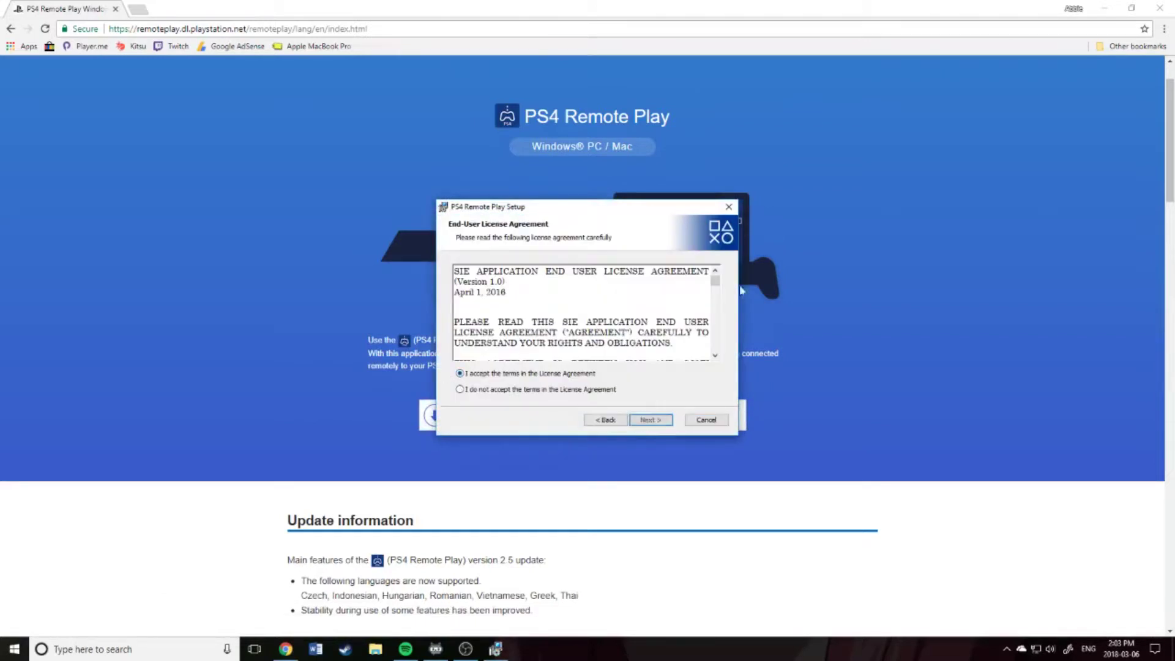
left_click_drag(714, 280, 710, 366)
left_click(653, 421)
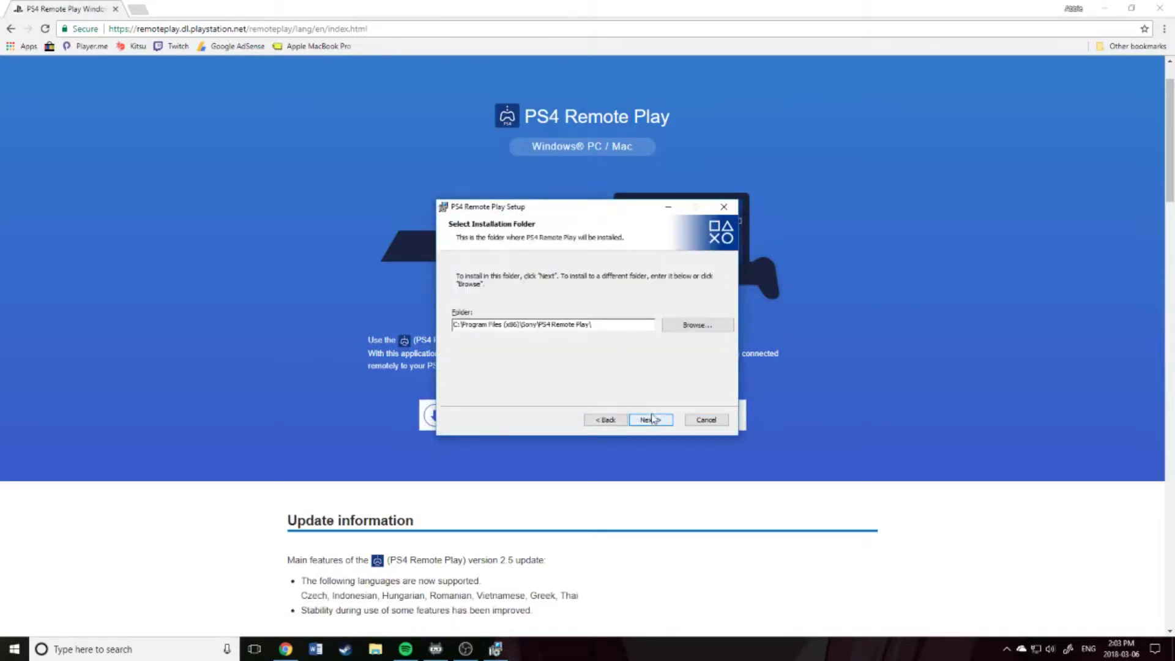
left_click(653, 421)
left_click(653, 421)
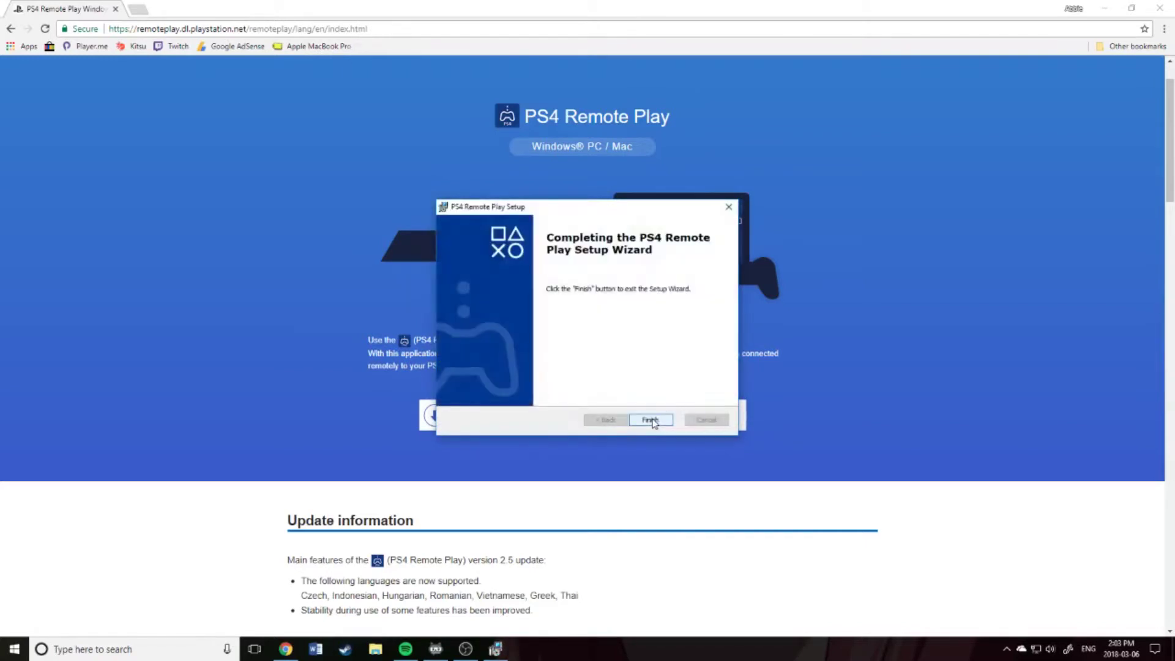
left_click(651, 420)
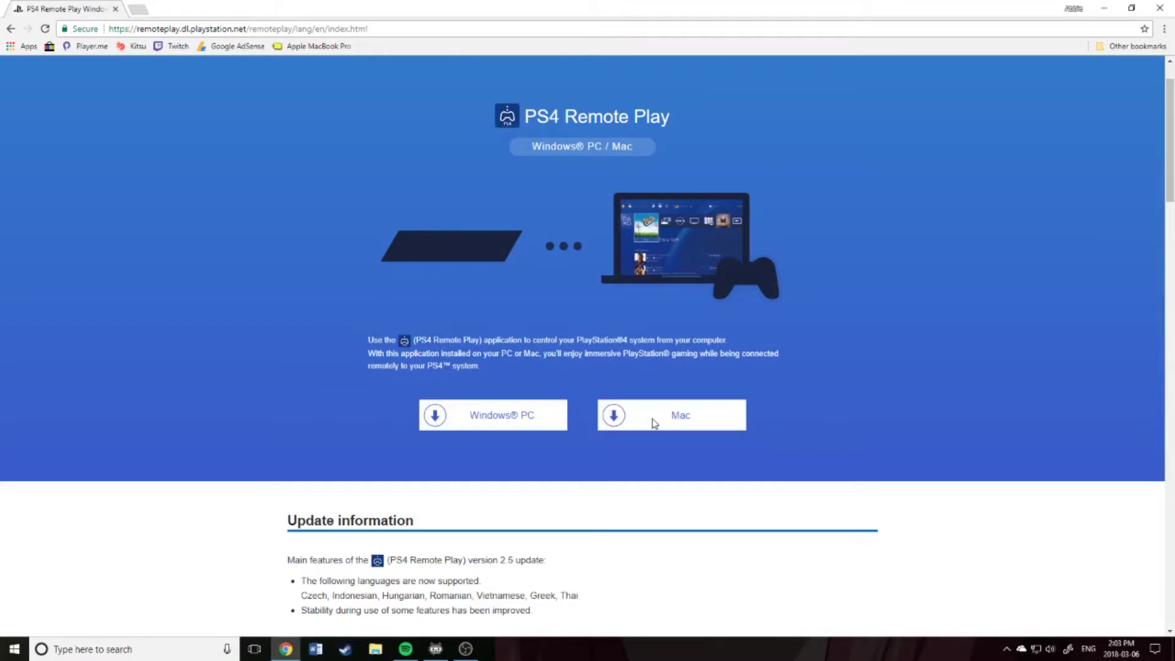
Search Windows for "rem" and launch the PS4 Remote Play desktop app
left_click(196, 653)
type("rem")
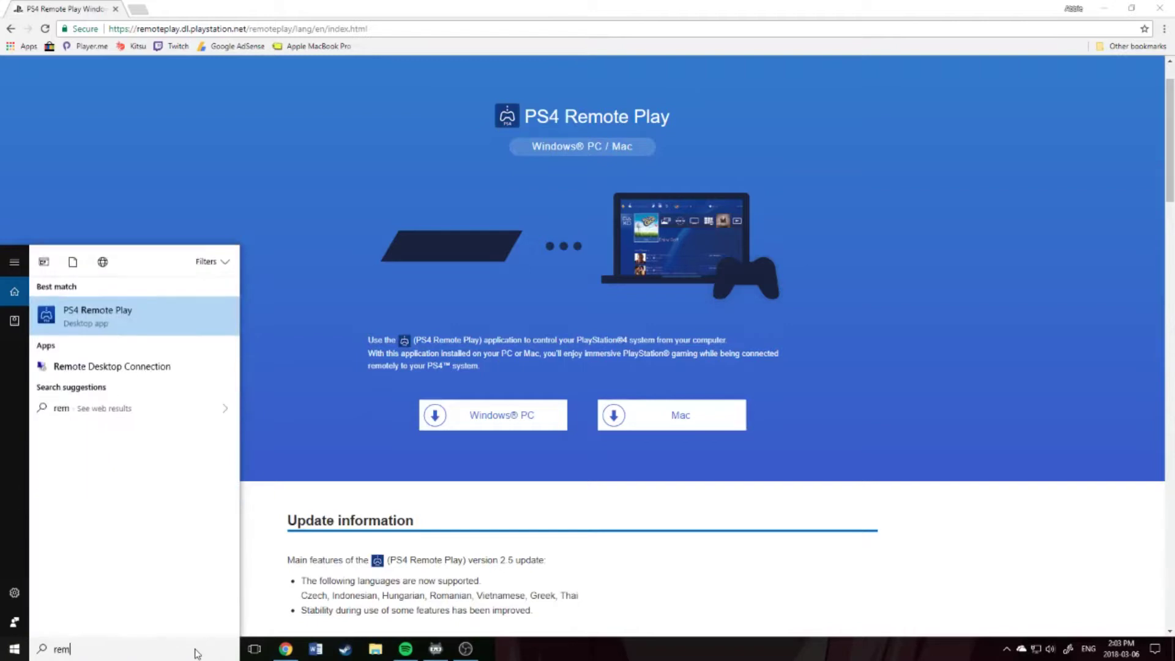
left_click(133, 309)
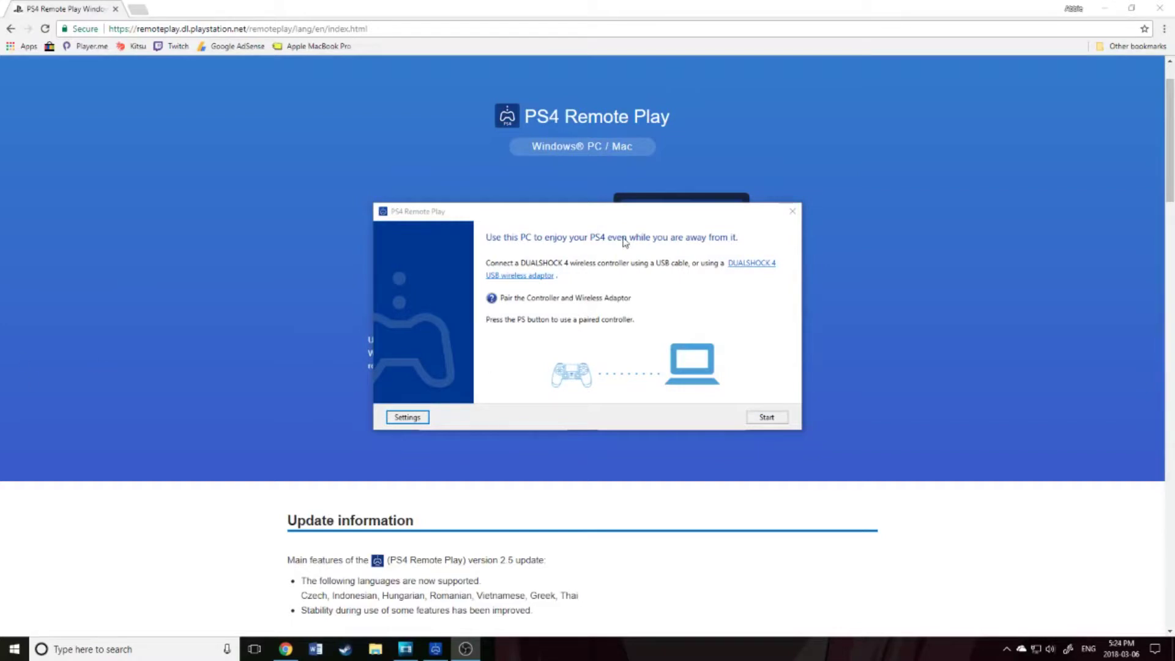
Open the Remote Play settings and sign in to the PlayStation Network account
left_click(408, 419)
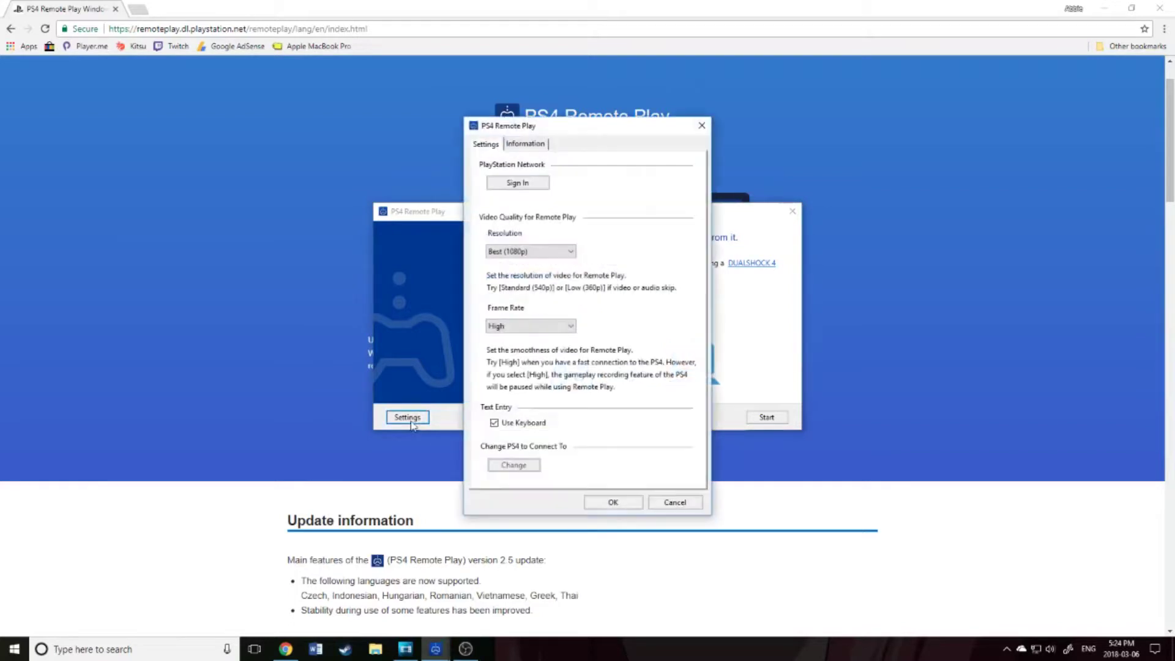
left_click(542, 183)
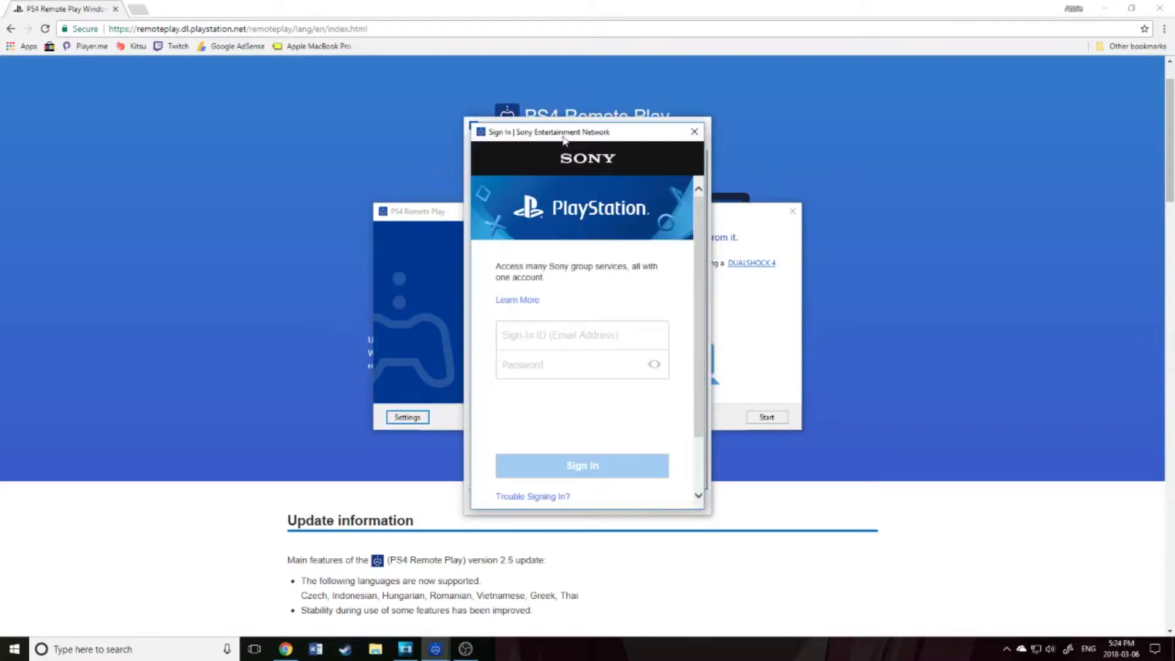
left_click_drag(571, 134, 6, 89)
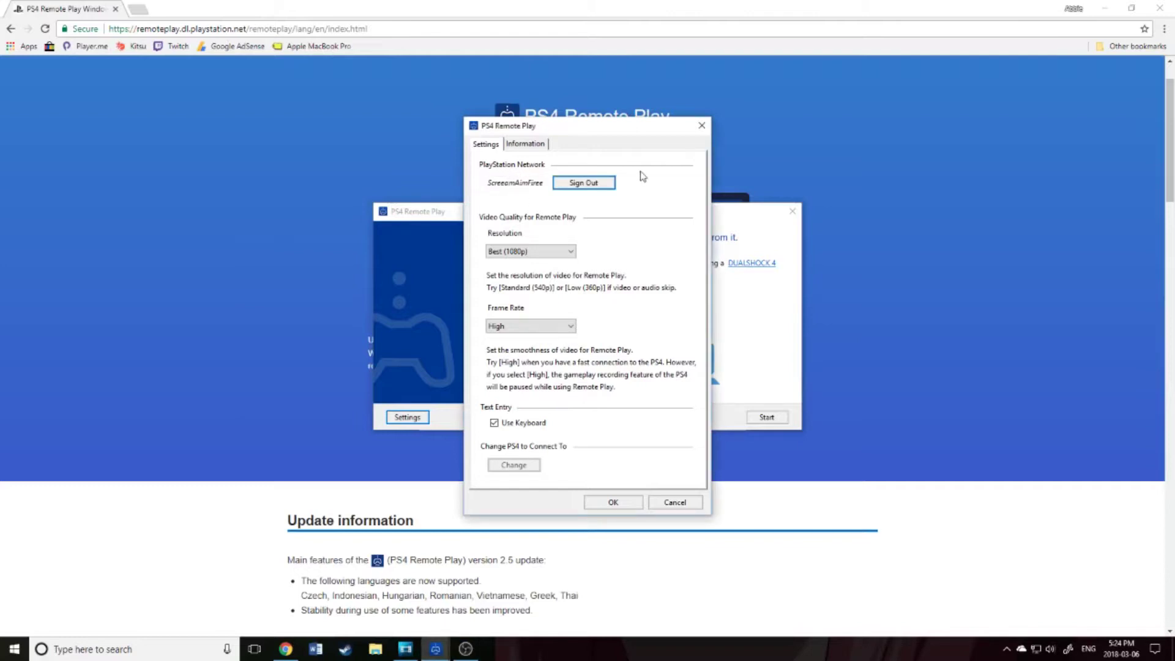
Set the Remote Play video resolution to Best (1080p) and the frame rate to High, and save the settings
left_click(530, 252)
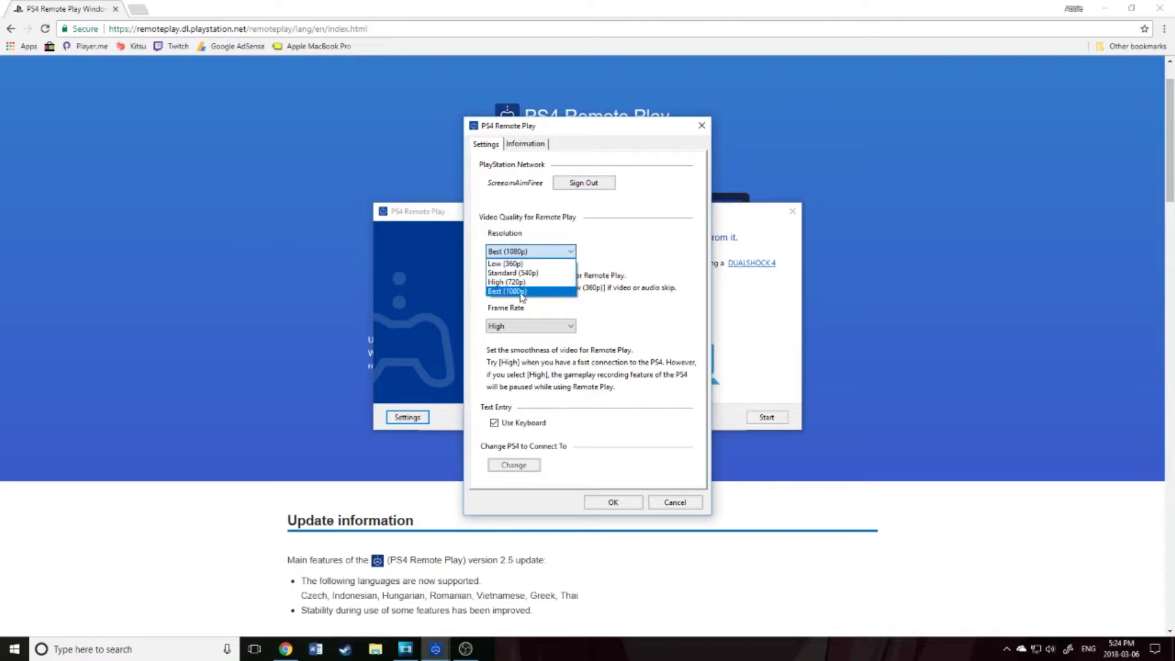
left_click(522, 292)
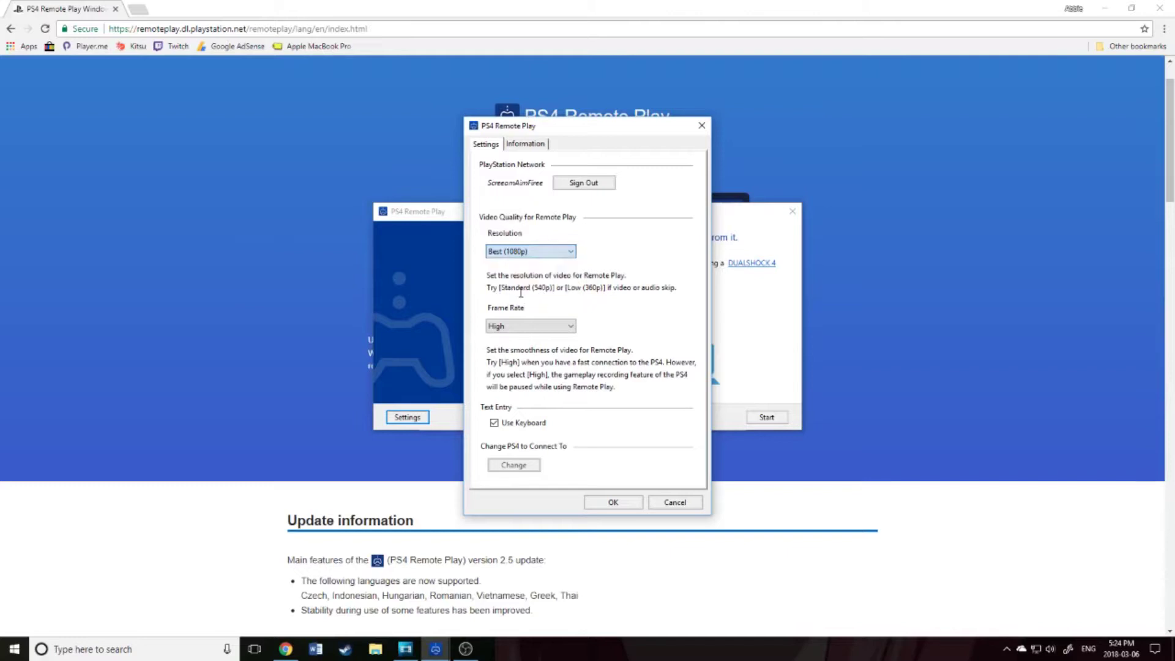
left_click(516, 252)
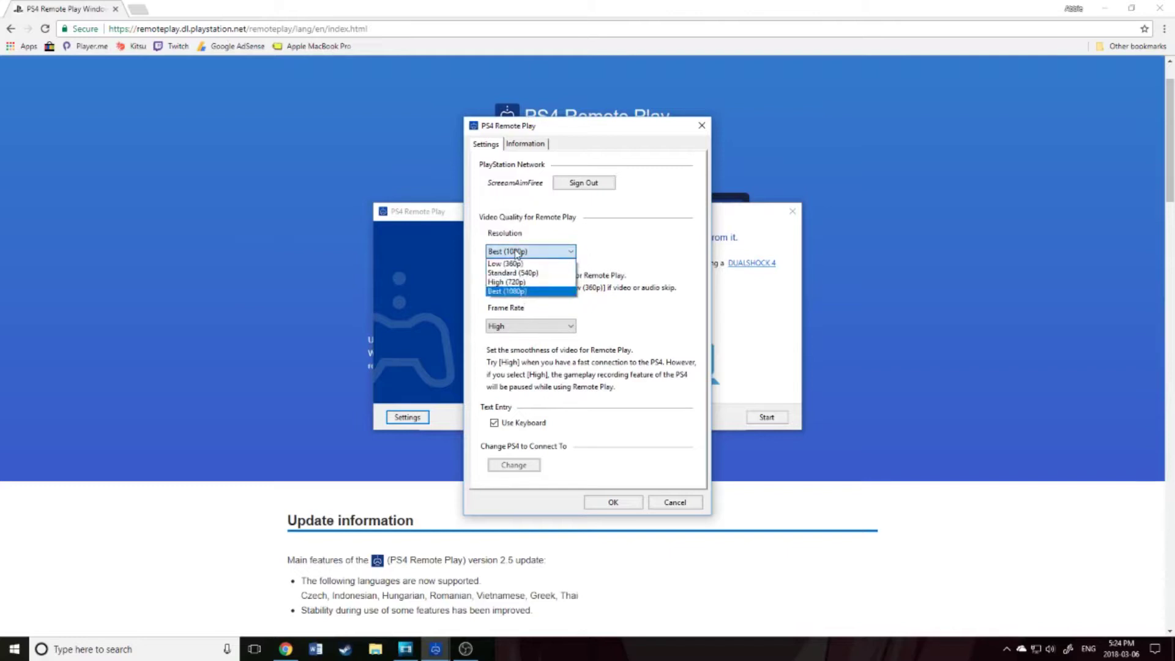
left_click(524, 292)
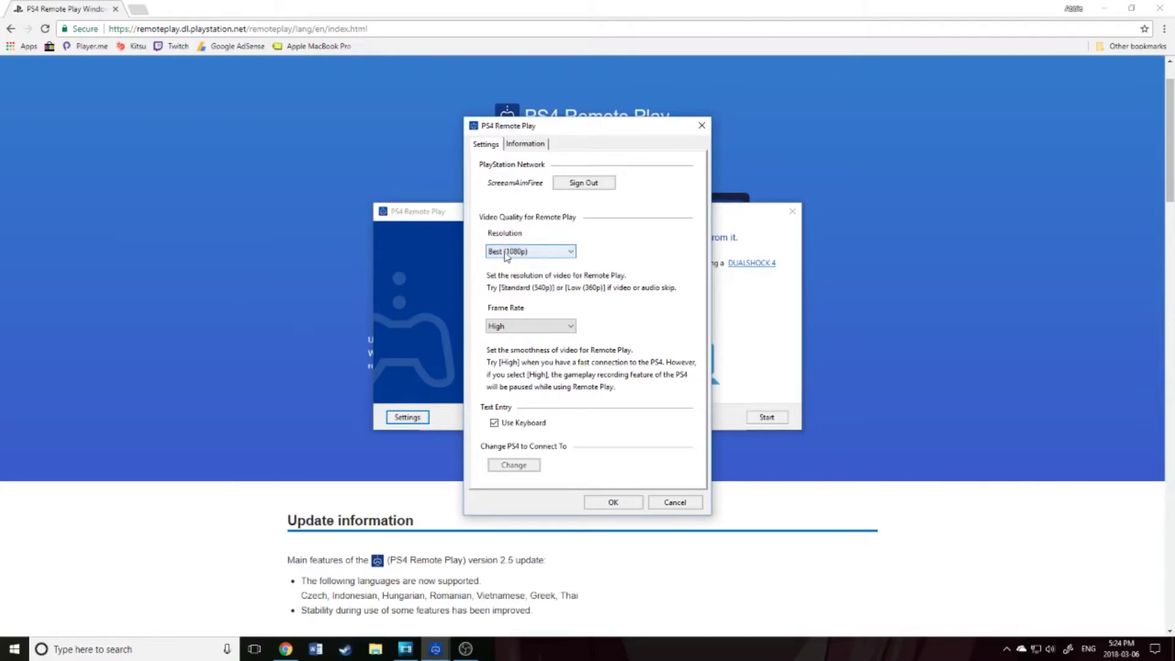
left_click(545, 326)
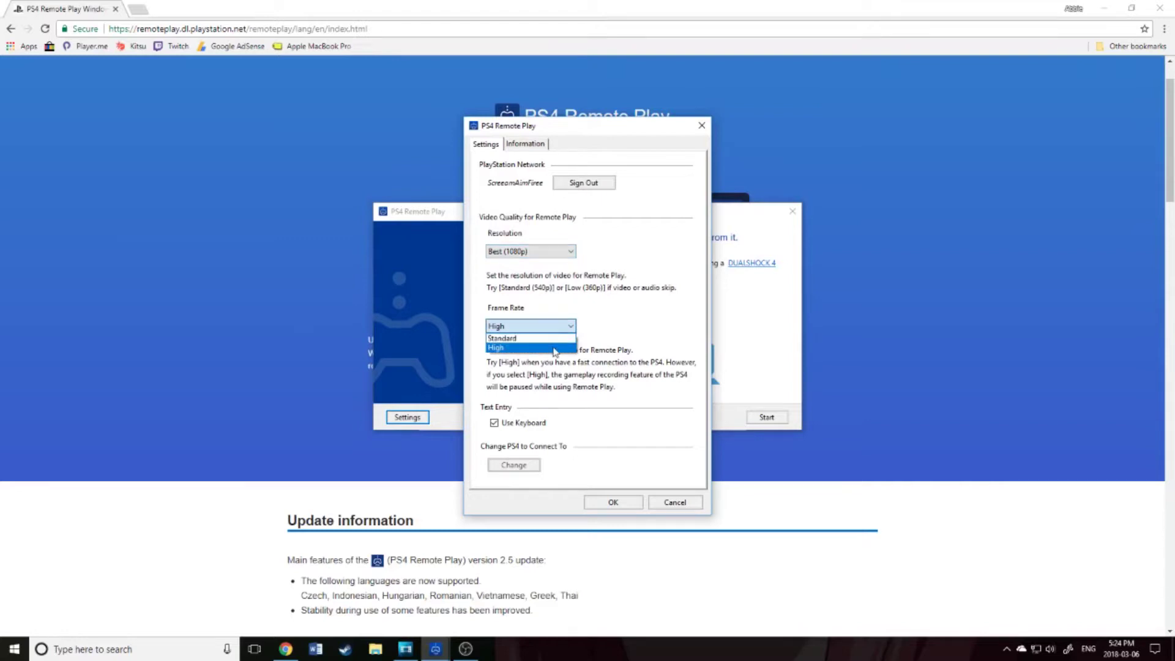
left_click(555, 350)
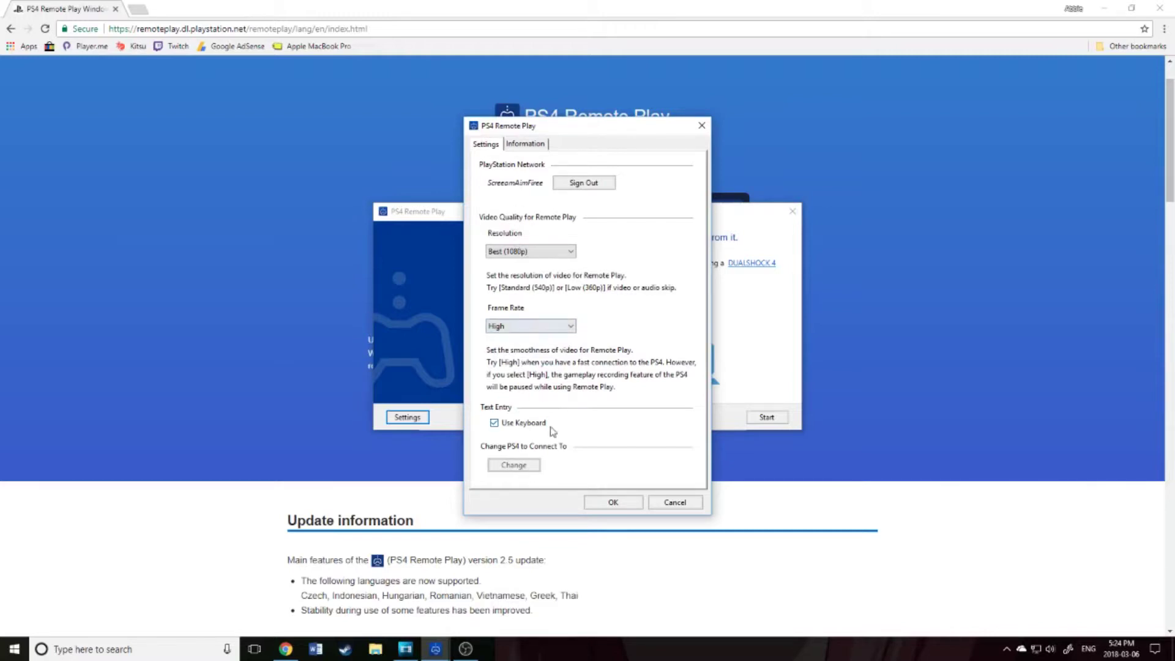
left_click(612, 502)
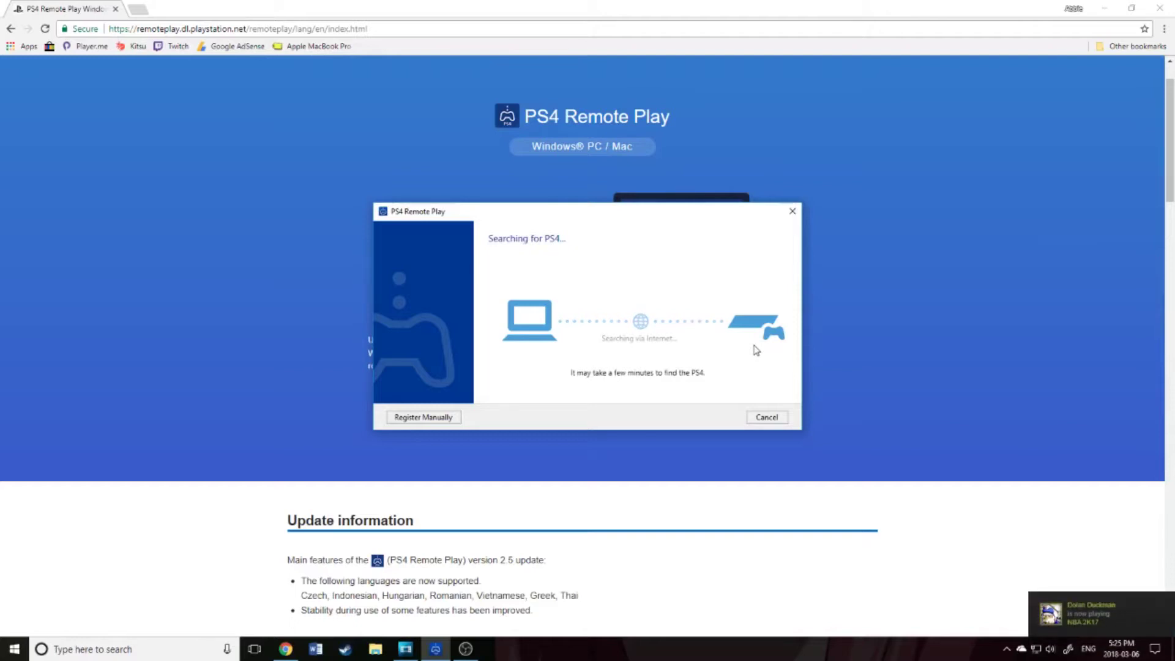
Register the PS4 manually by entering the registration code generated on the console
left_click(460, 417)
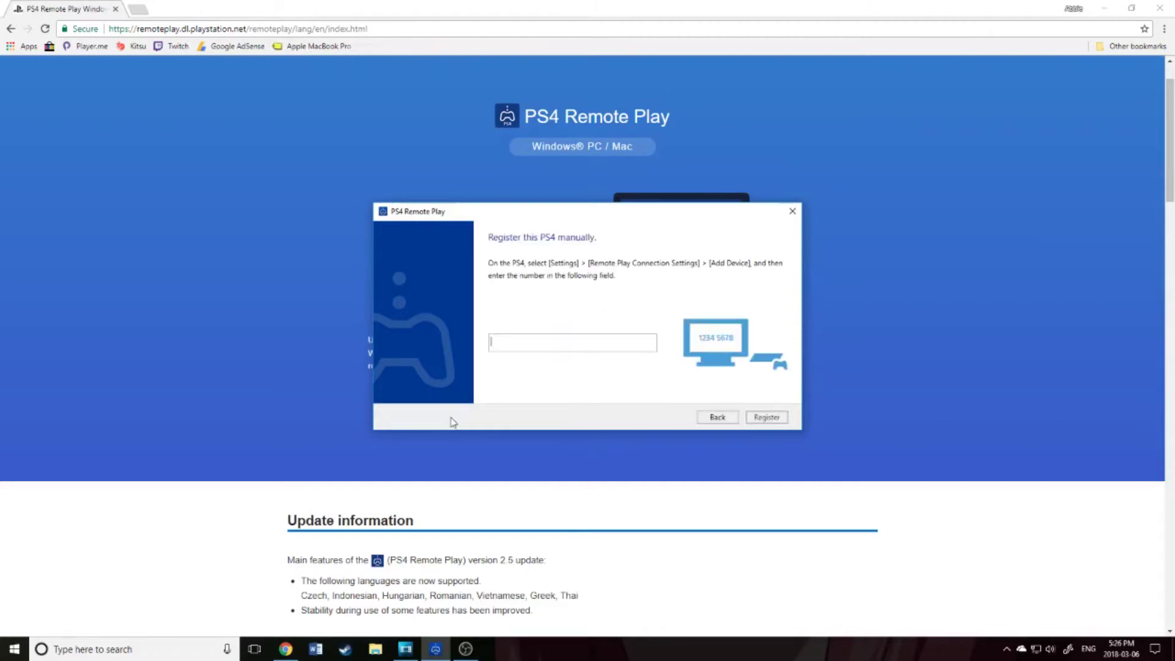
left_click(558, 350)
left_click(758, 421)
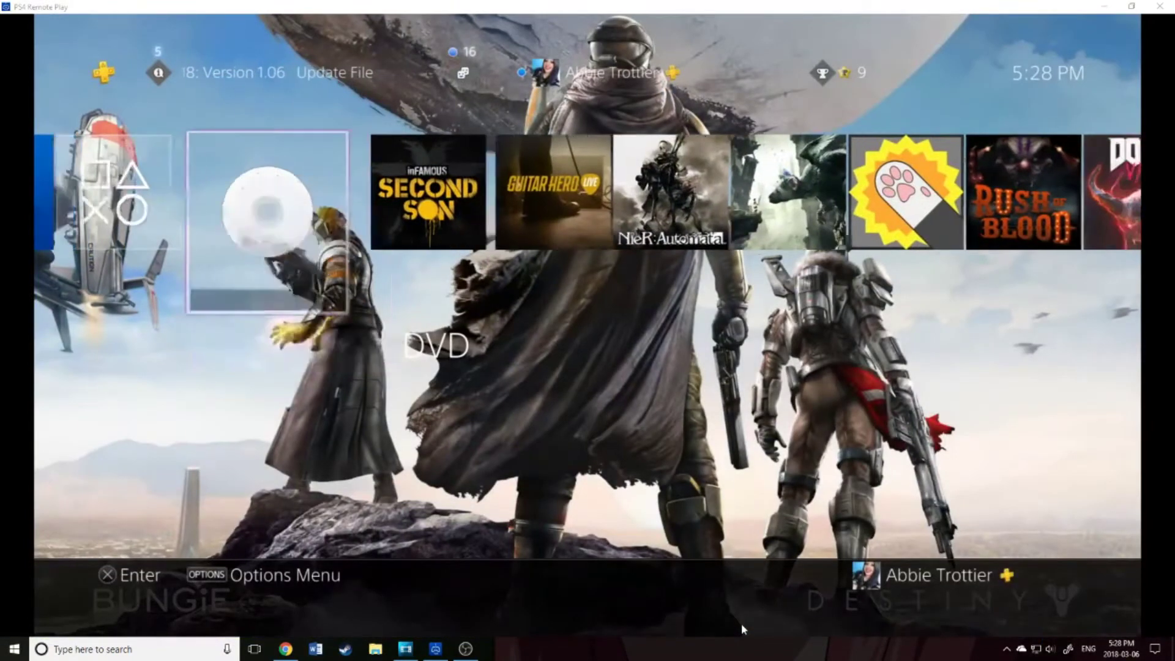
Launch inFAMOUS Second Son in the streamed PS4 session
key("Return")
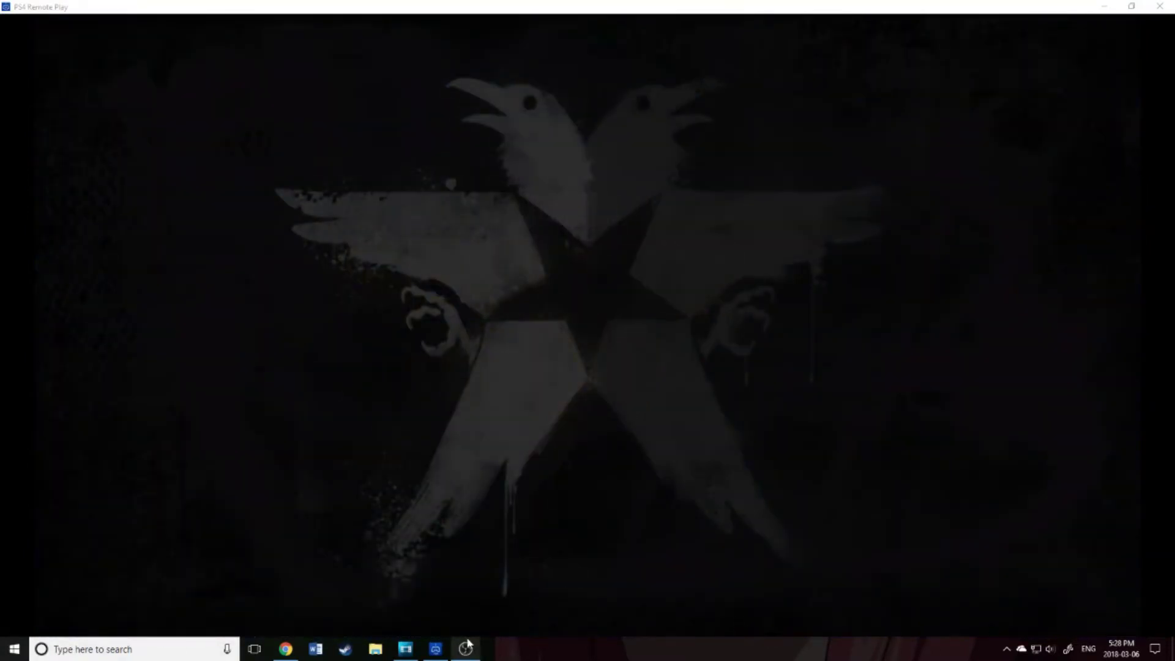
Switch to the OBS window
mouse_move(468, 644)
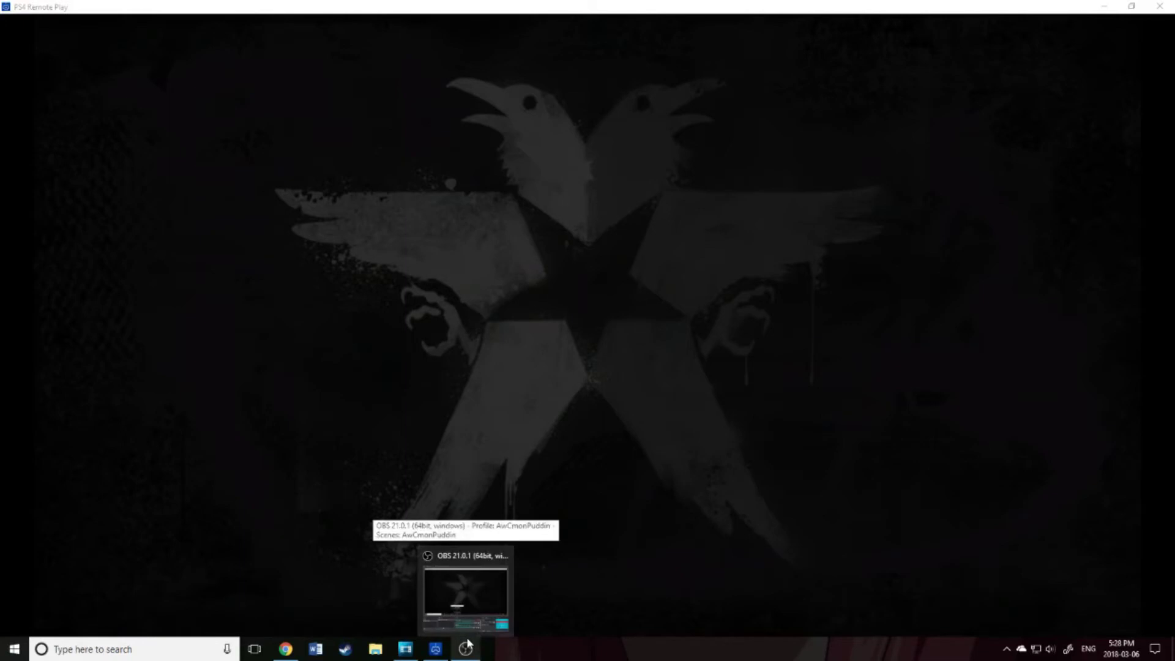